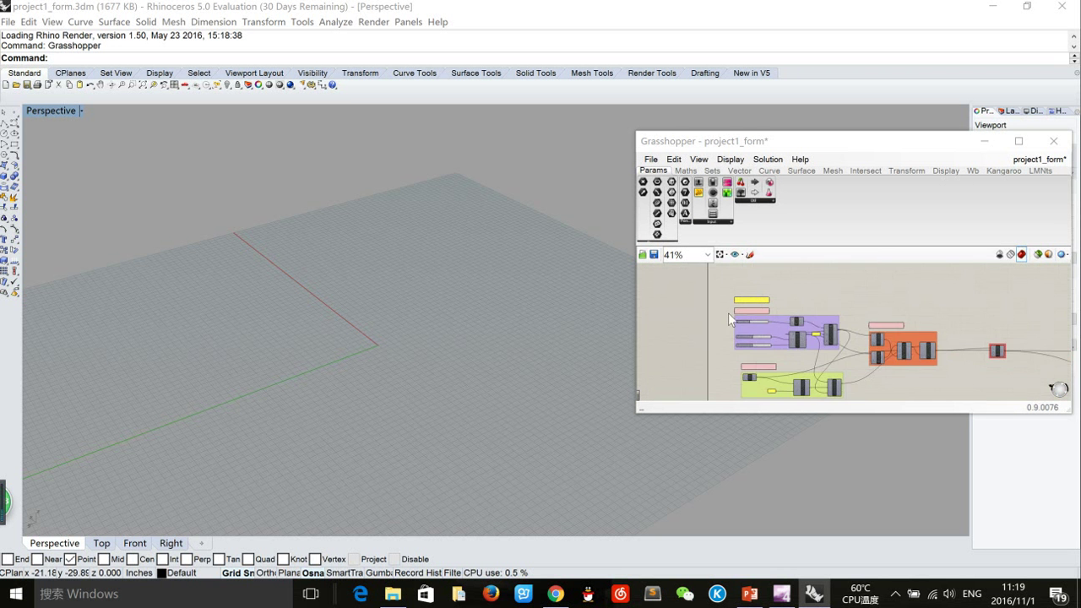
# - Window-select the Step 1 group and turn its Preview On to show the ellipse rings
pyautogui.scroll(2, 750, 301)
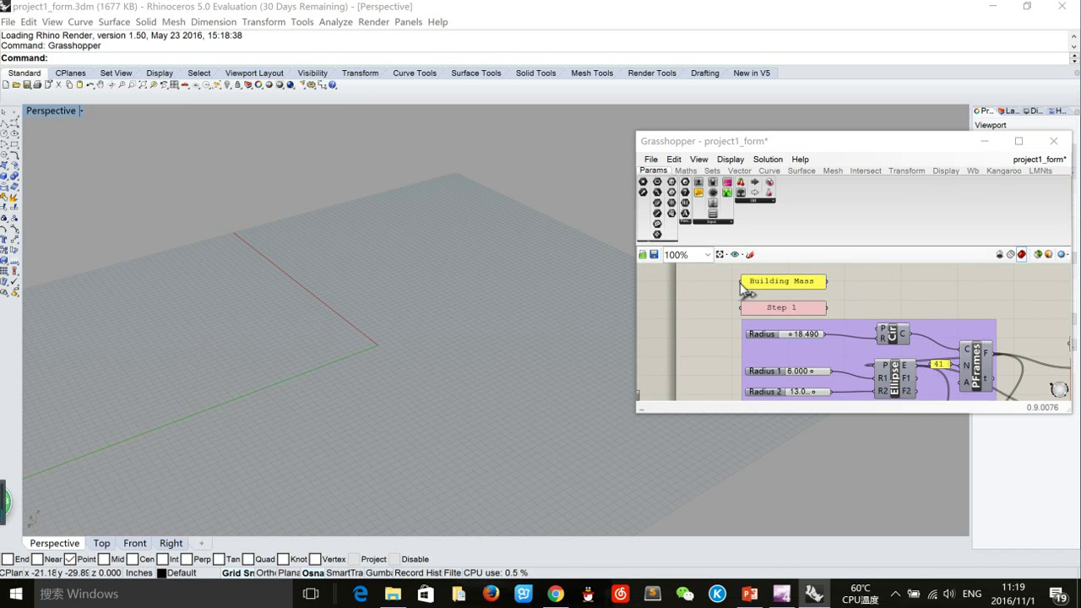
pyautogui.scroll(-2, 750, 302)
pyautogui.moveTo(967, 393); pyautogui.dragTo(720, 283)
pyautogui.rightClick(722, 281)
pyautogui.click(724, 278)
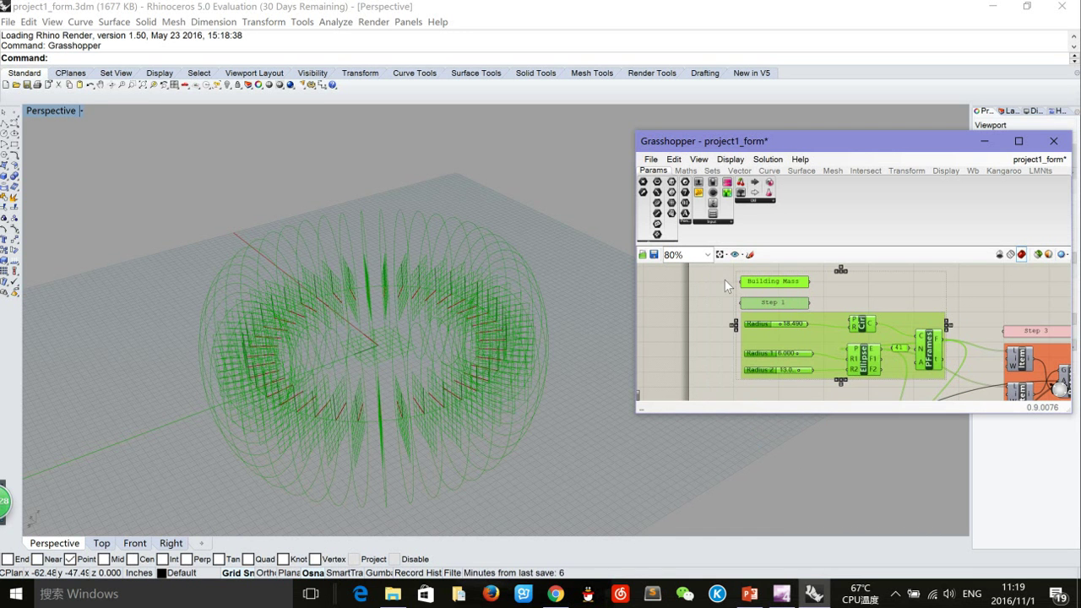
# - Deselect the Step 1 components and orbit the Perspective view to look down on the torus
pyautogui.moveTo(532, 421); pyautogui.dragTo(201, 269, button='right')
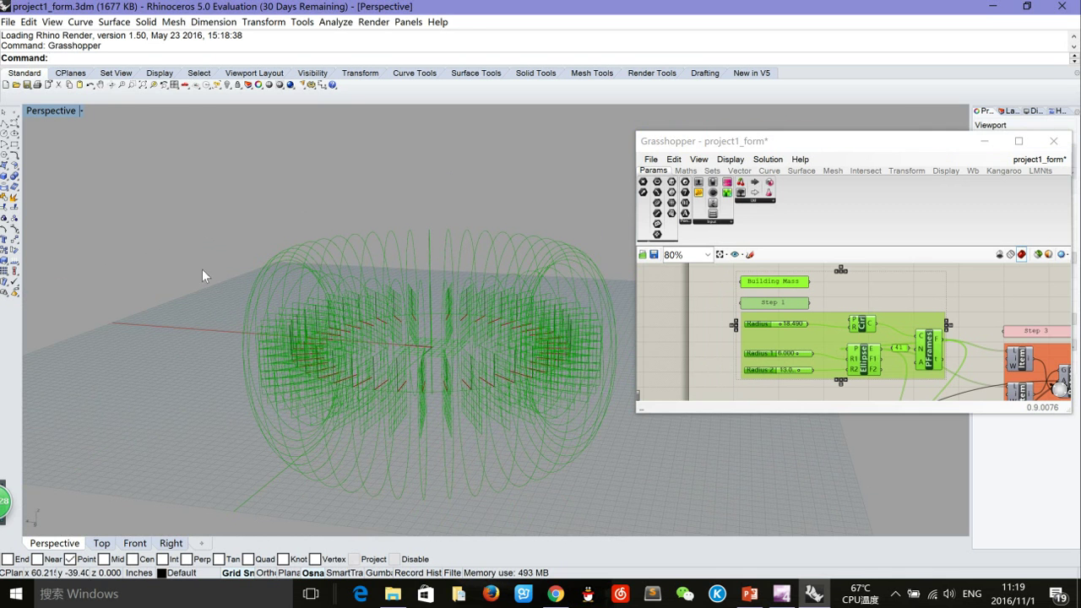
pyautogui.click(763, 361)
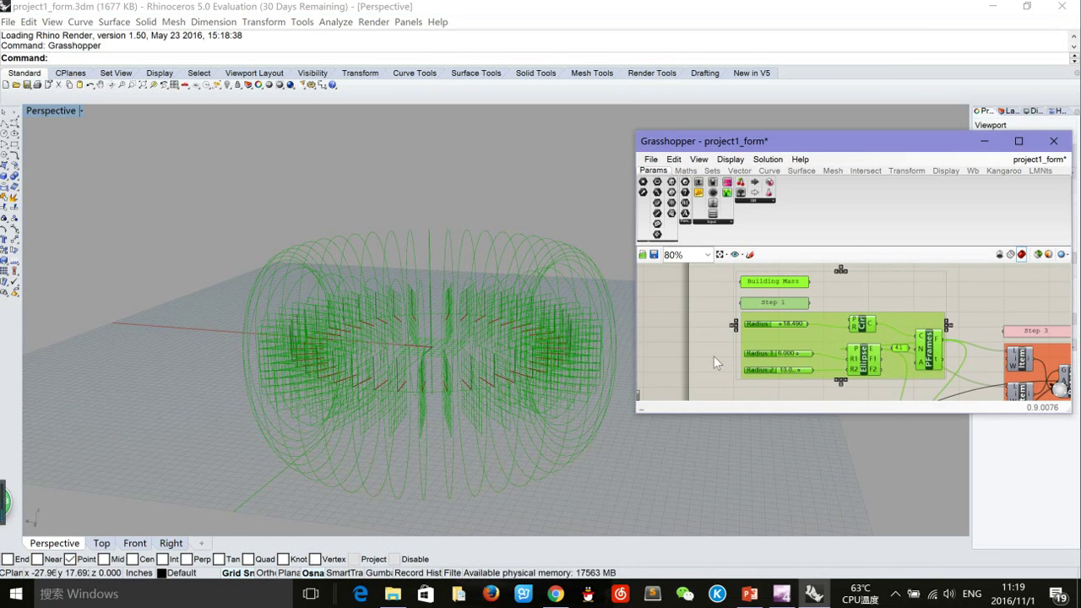
pyautogui.click(714, 361)
pyautogui.moveTo(373, 367); pyautogui.dragTo(338, 422, button='right')
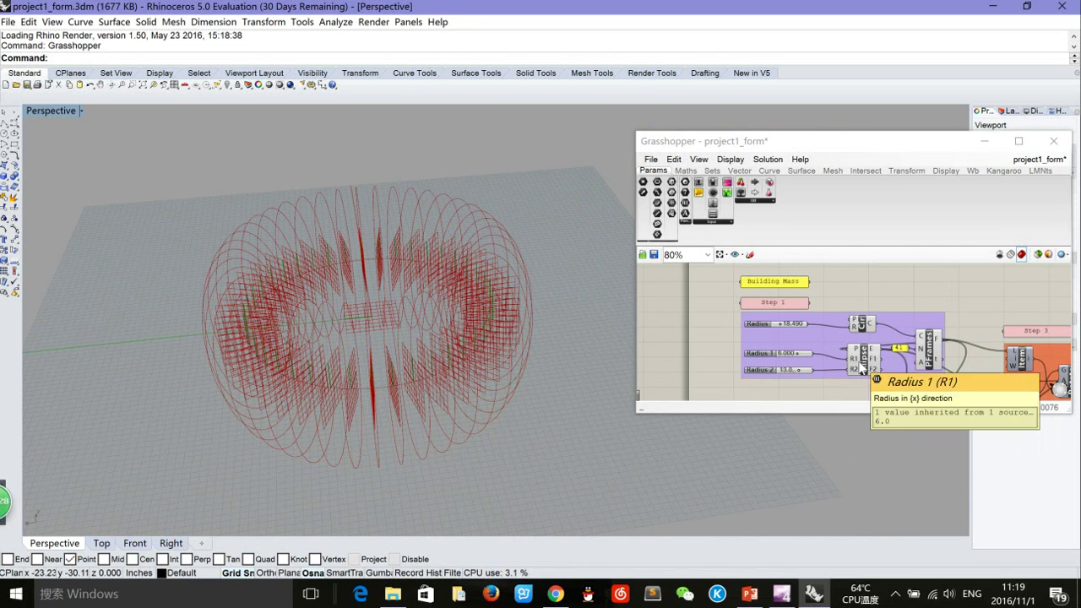
pyautogui.scroll(1, 858, 364)
pyautogui.moveTo(373, 333)
pyautogui.mouseDown(button='right')
pyautogui.moveTo(423, 340)
pyautogui.moveTo(313, 340)
pyautogui.moveTo(380, 342)
pyautogui.mouseUp(button='right')
# - Turn Preview On for the green rotation group to add the rotated ellipse rings
pyautogui.scroll(-3, 722, 346)
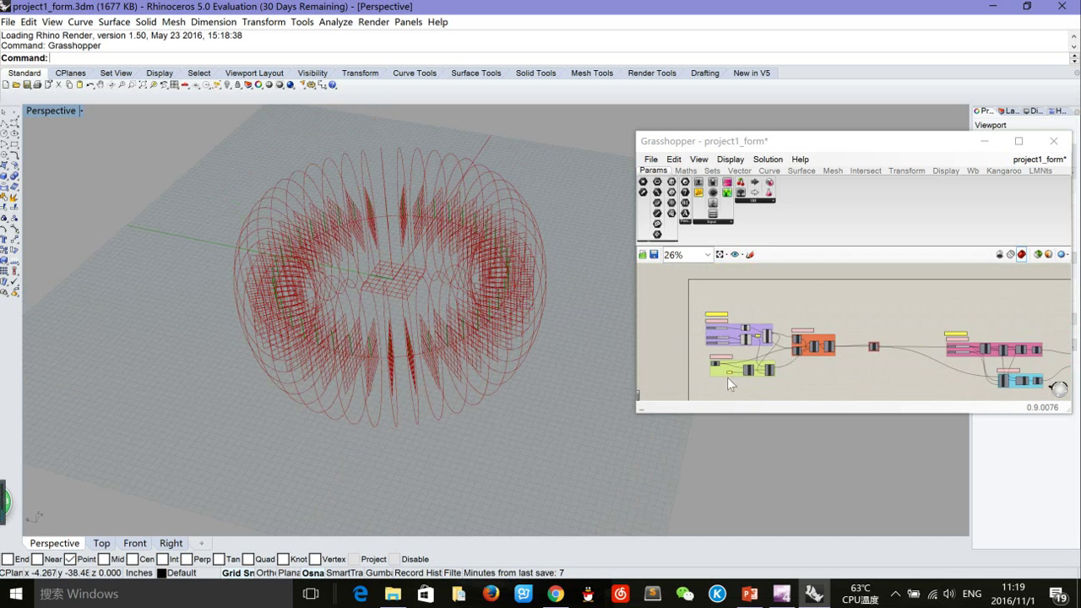
pyautogui.scroll(2, 727, 378)
pyautogui.moveTo(880, 341); pyautogui.dragTo(633, 308)
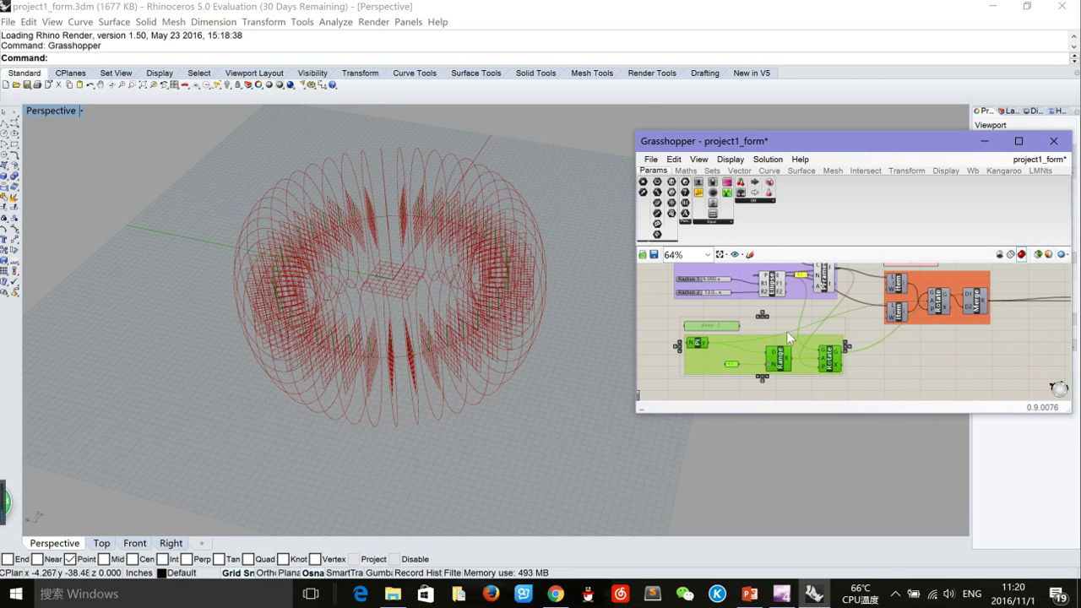
pyautogui.rightClick(897, 373)
pyautogui.click(900, 379)
pyautogui.moveTo(820, 382); pyautogui.dragTo(655, 319)
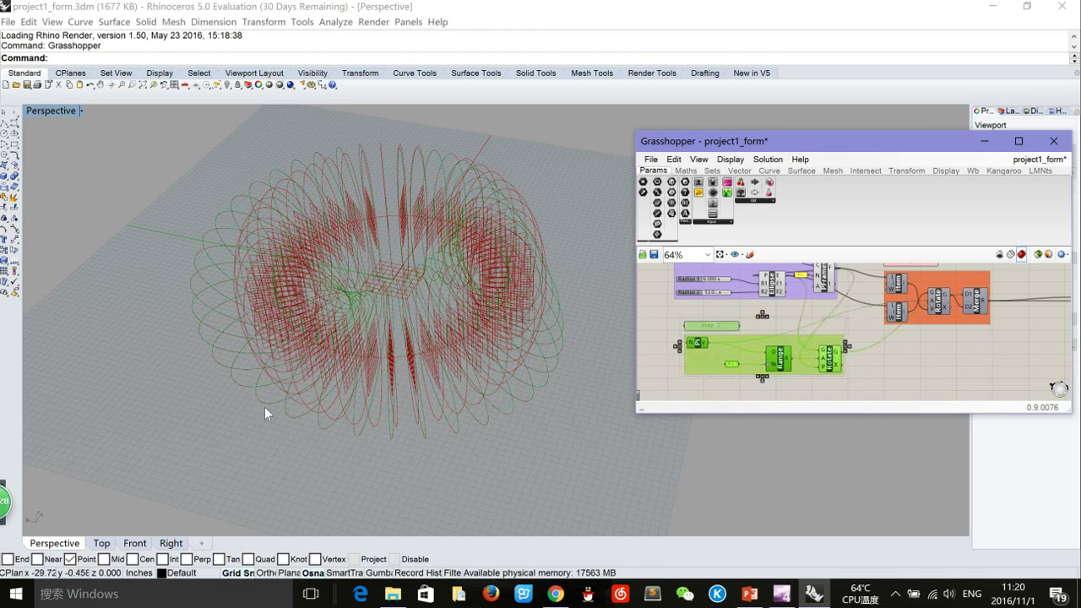
# - Orbit around both ring sets and window-select the orange Step 3 group
pyautogui.moveTo(253, 404); pyautogui.dragTo(312, 329, button='right')
pyautogui.scroll(-3, 714, 346)
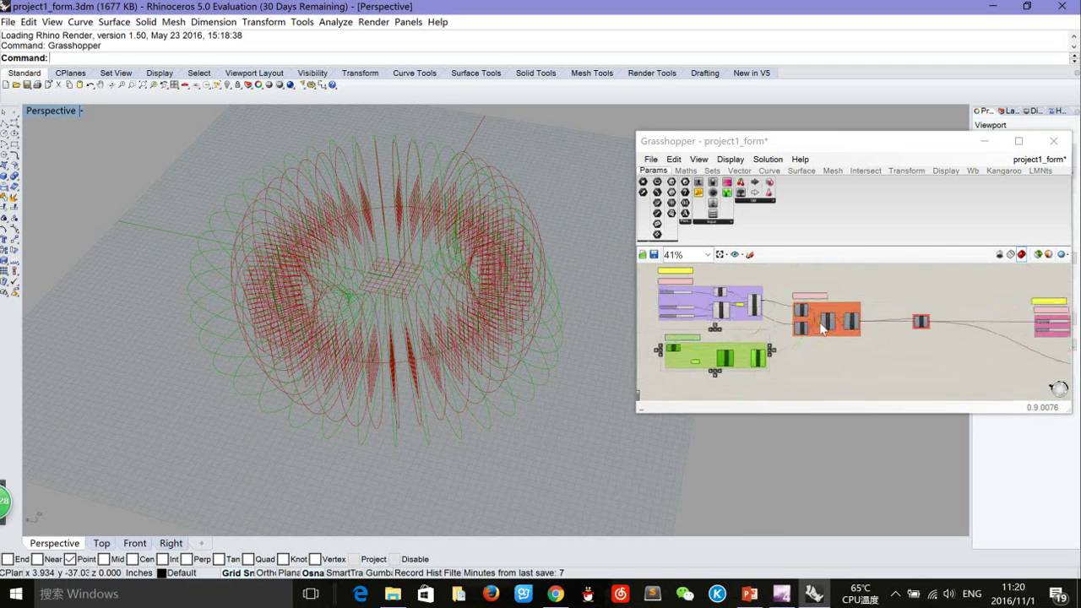
pyautogui.scroll(5, 850, 305)
pyautogui.moveTo(904, 370); pyautogui.dragTo(695, 288)
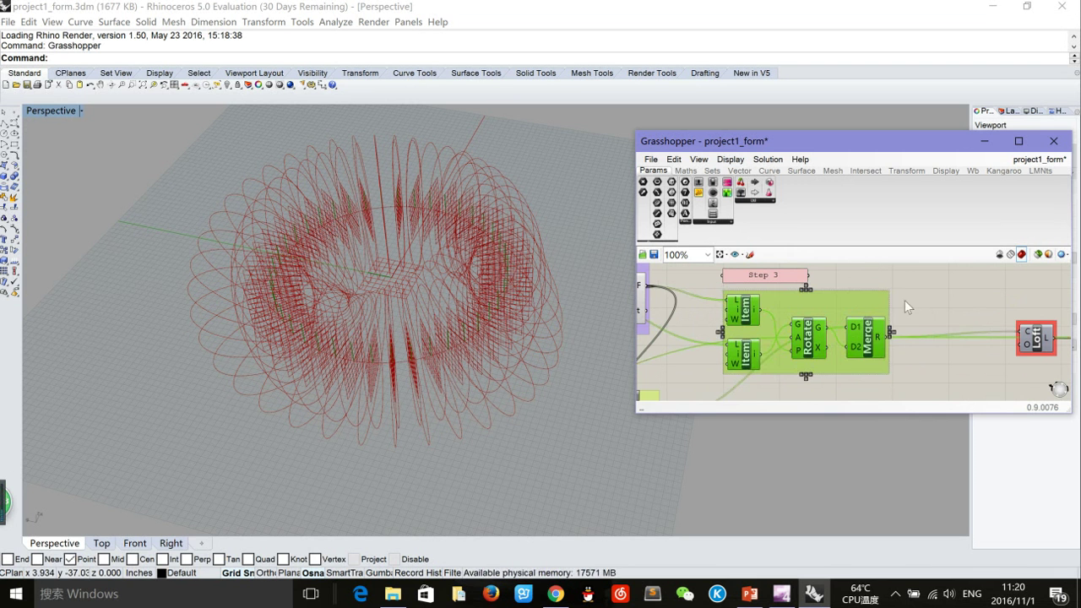
# - Turn Preview On for the Step 3 Item, Rotate and Merge group to show the merged rings
pyautogui.rightClick(911, 294)
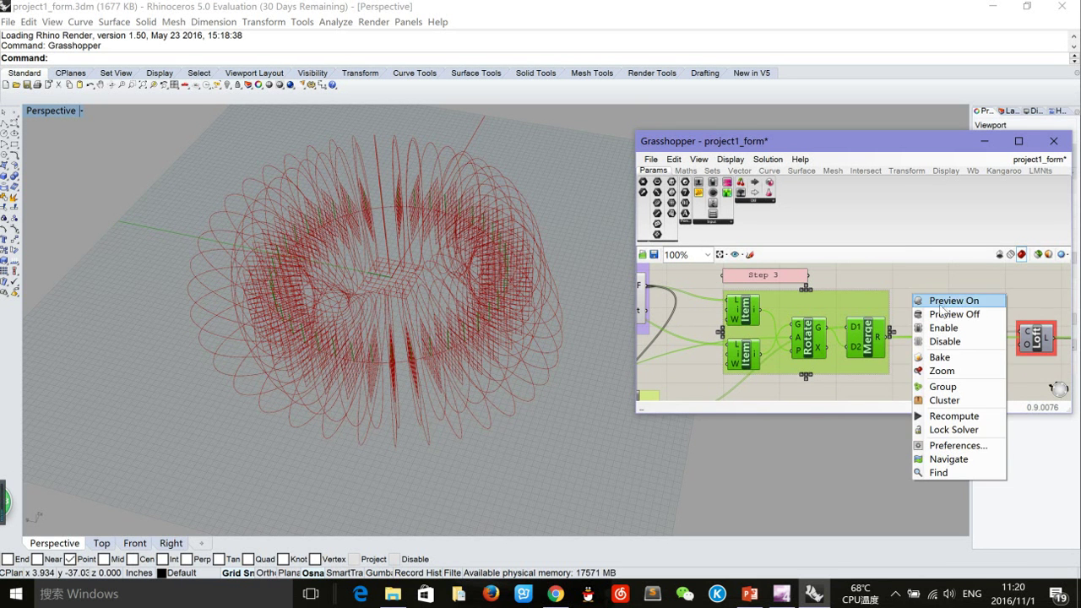
pyautogui.click(928, 298)
pyautogui.moveTo(284, 330); pyautogui.dragTo(346, 310, button='right')
pyautogui.scroll(-1, 785, 351)
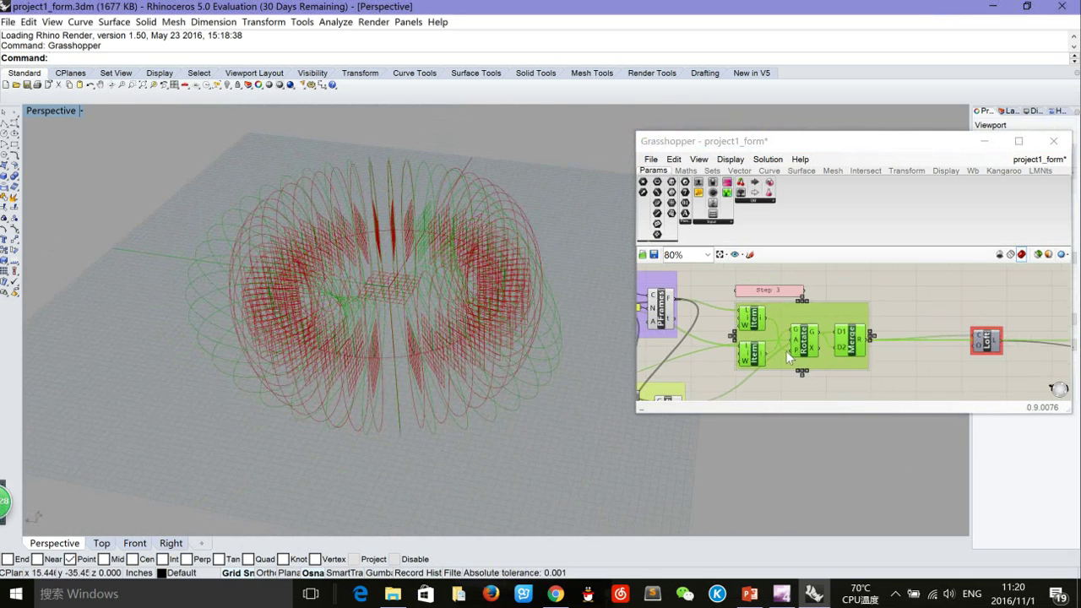
pyautogui.click(887, 355)
# - Enable Preview on the Loft component and orbit around the twisted lofted surface
pyautogui.moveTo(1020, 362); pyautogui.dragTo(956, 322)
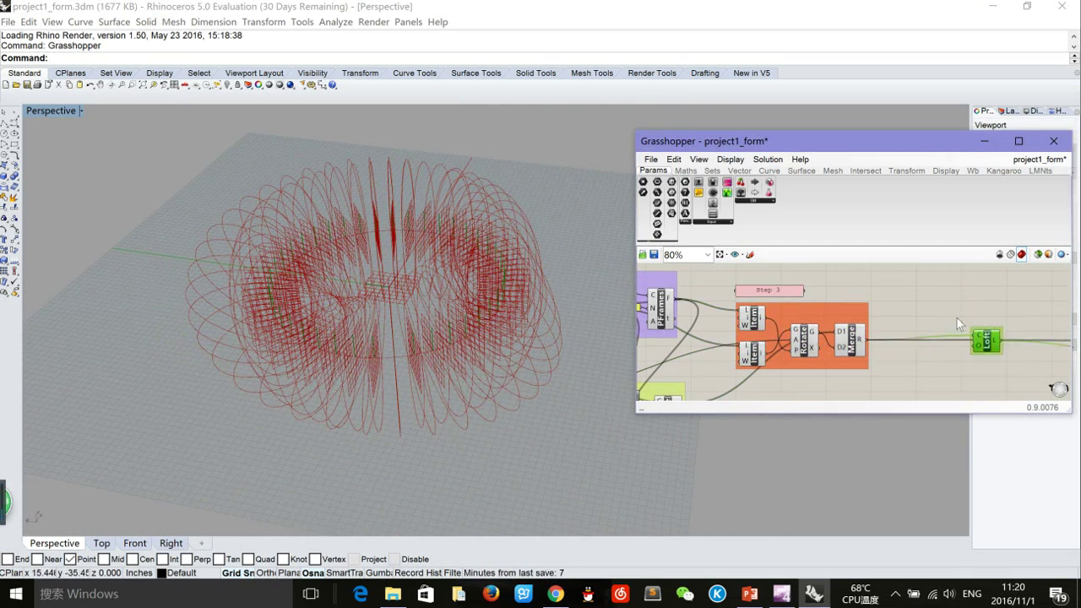
pyautogui.rightClick(940, 319)
pyautogui.click(971, 320)
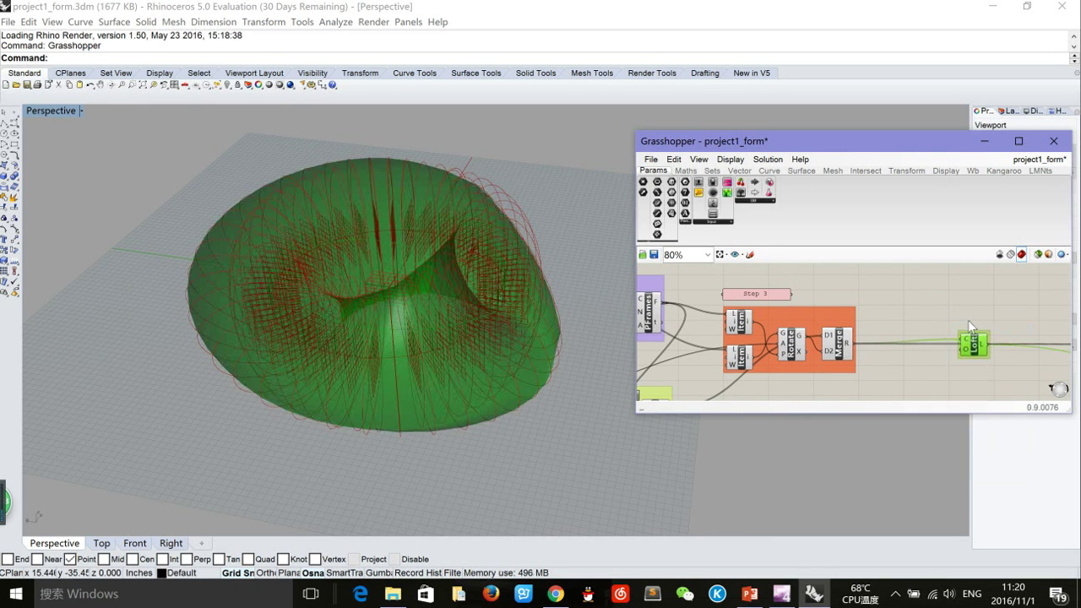
pyautogui.moveTo(375, 361); pyautogui.dragTo(565, 309, button='right')
# - Set Preview Off on the ellipse and rotation curve components, leaving only the lofted mass
pyautogui.click(930, 333)
pyautogui.scroll(-4, 929, 334)
pyautogui.moveTo(917, 385); pyautogui.dragTo(676, 272)
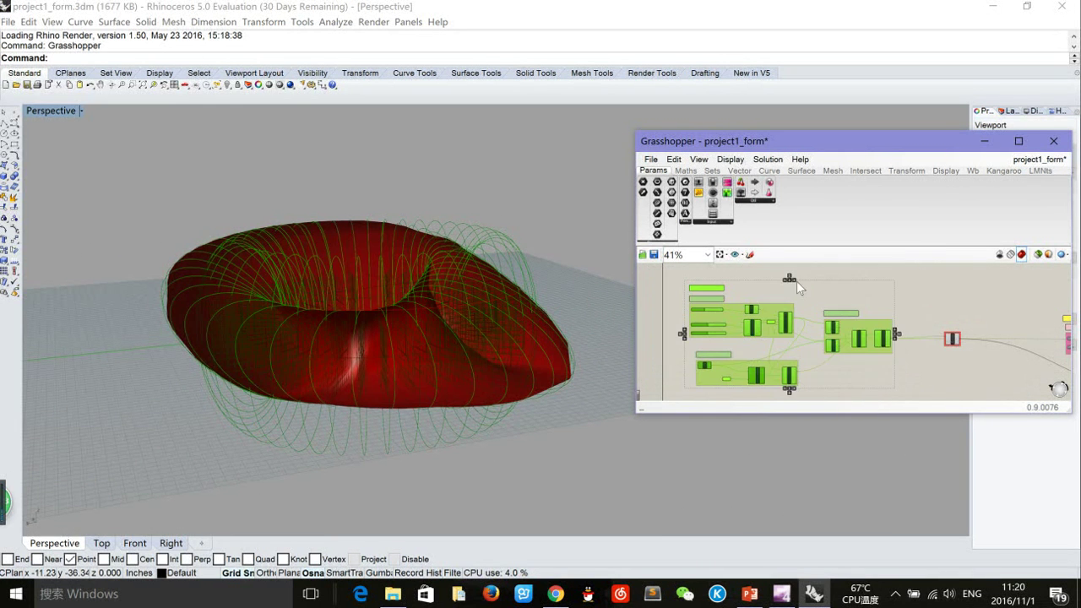
pyautogui.rightClick(930, 281)
pyautogui.click(971, 289)
pyautogui.rightClick(913, 295)
pyautogui.click(941, 315)
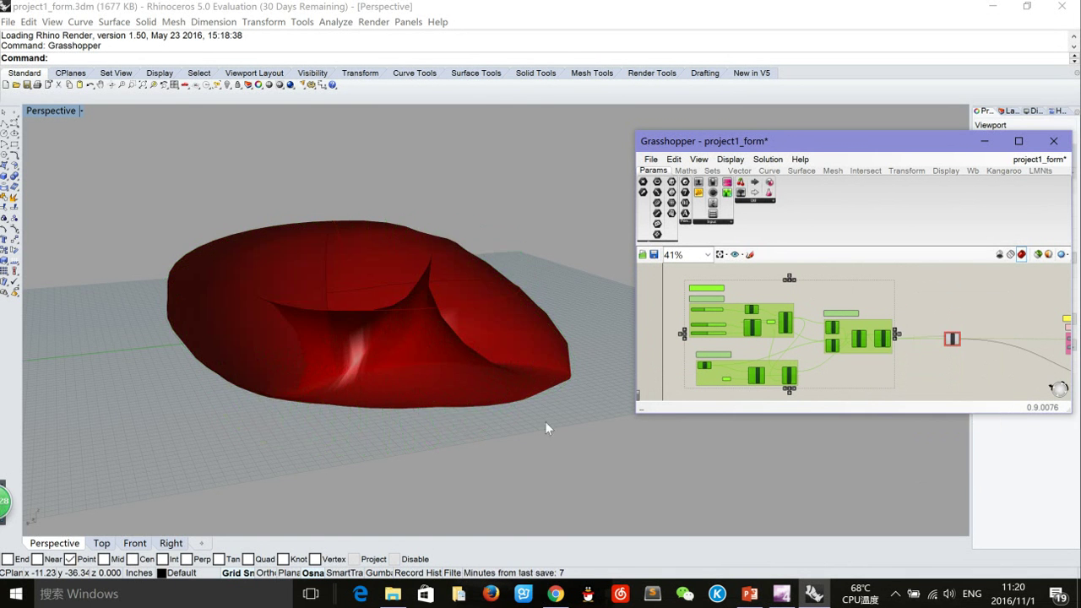
# - Orbit to look into the torus hole and select the Series, Divide, Shift and Flip components
pyautogui.moveTo(305, 390); pyautogui.dragTo(262, 439, button='right')
pyautogui.moveTo(782, 591)
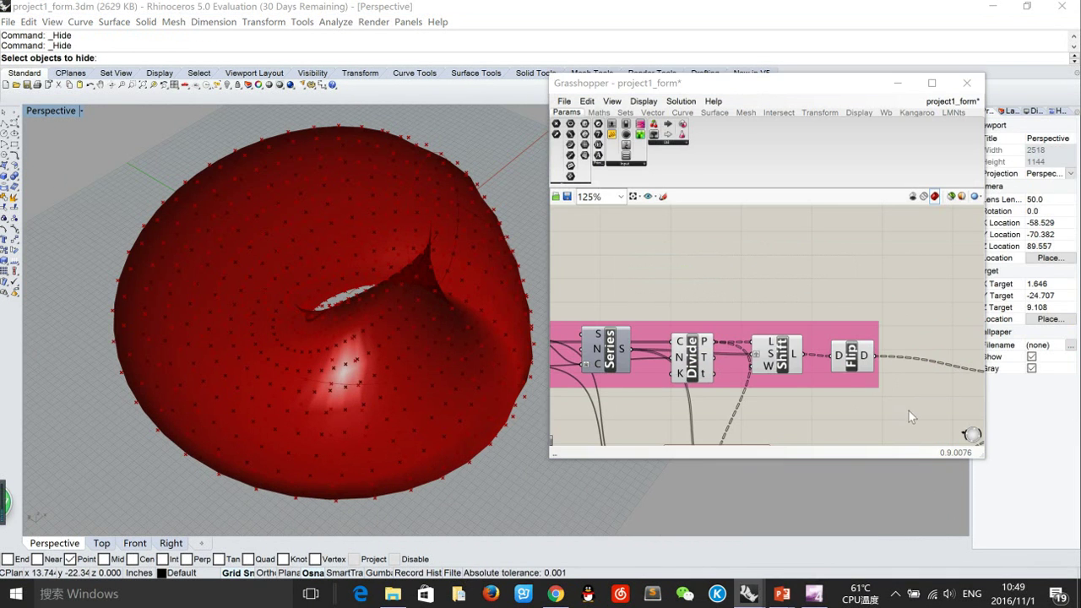
pyautogui.moveTo(909, 410); pyautogui.dragTo(576, 291)
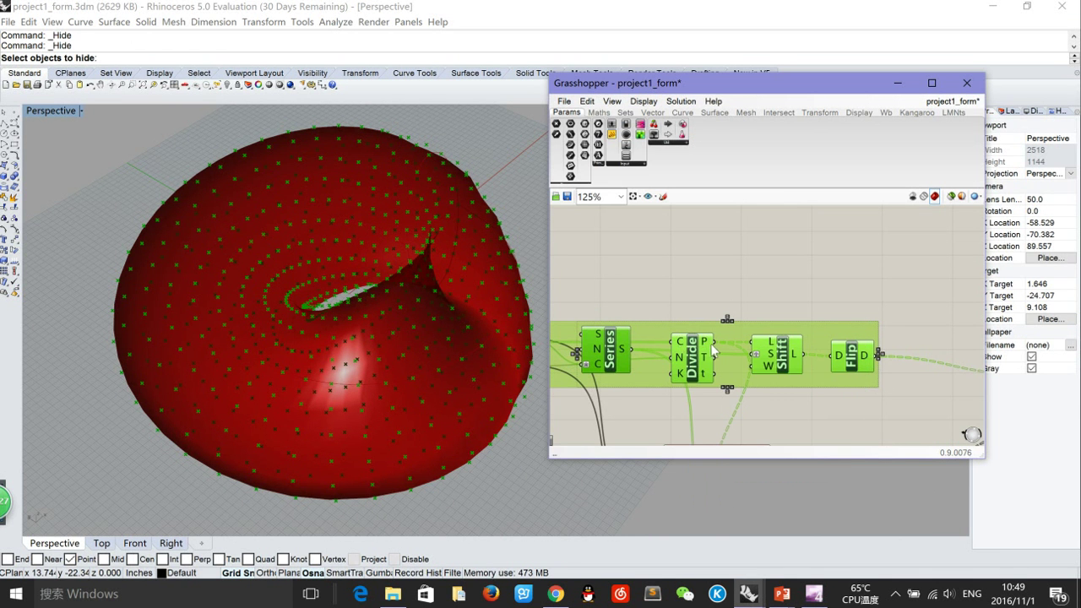
# - Orbit around the torus dotted with division points, then select the Step 5 group's components
pyautogui.scroll(-1, 714, 349)
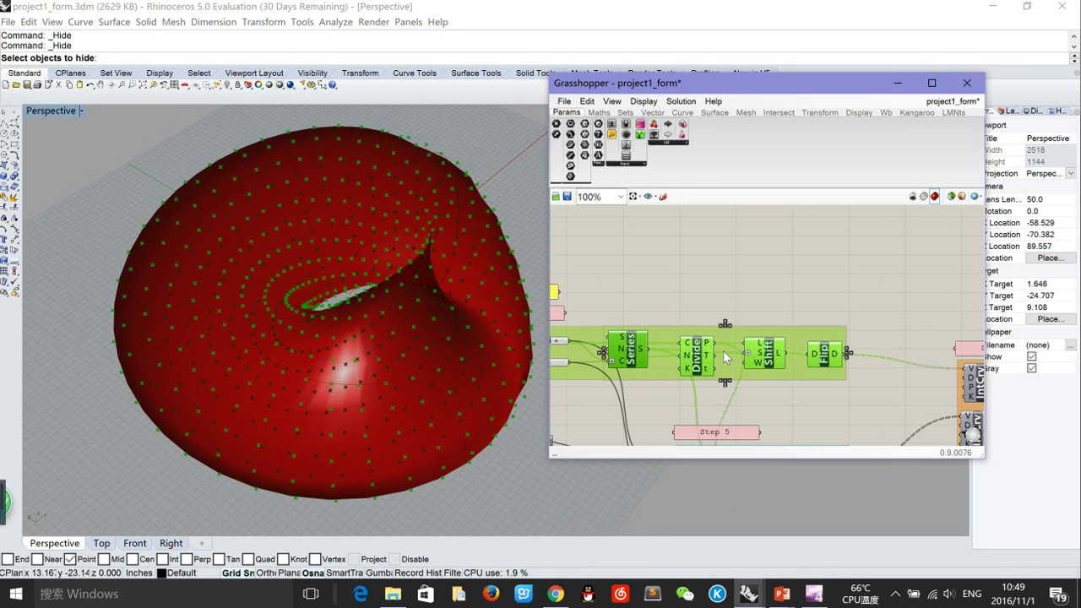
pyautogui.scroll(1, 716, 376)
pyautogui.scroll(1, 758, 373)
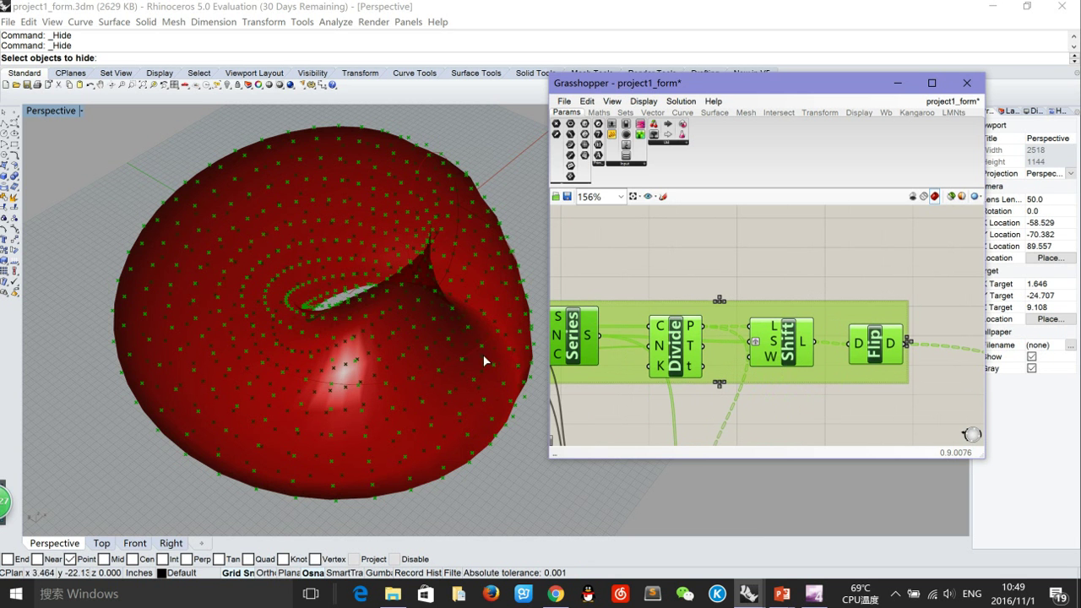
pyautogui.moveTo(385, 362); pyautogui.dragTo(380, 333, button='right')
pyautogui.scroll(-4, 769, 329)
pyautogui.moveTo(840, 417); pyautogui.dragTo(694, 344)
# - Turn Preview On for the Step 5 SDivide, Shift and Flip group to add surface points
pyautogui.rightClick(762, 335)
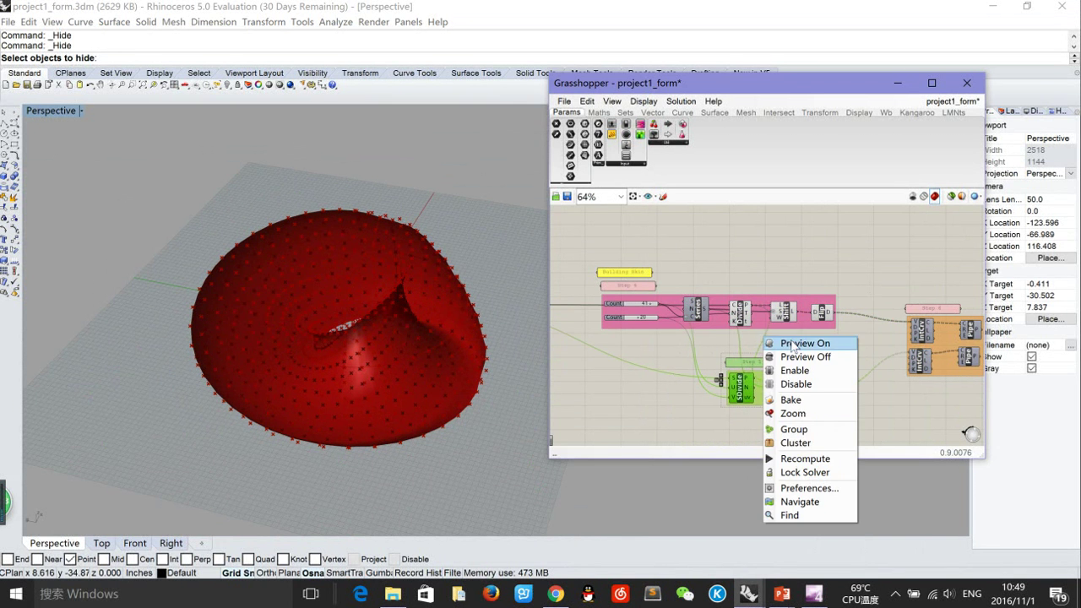
pyautogui.click(802, 342)
pyautogui.moveTo(386, 379); pyautogui.dragTo(390, 385, button='right')
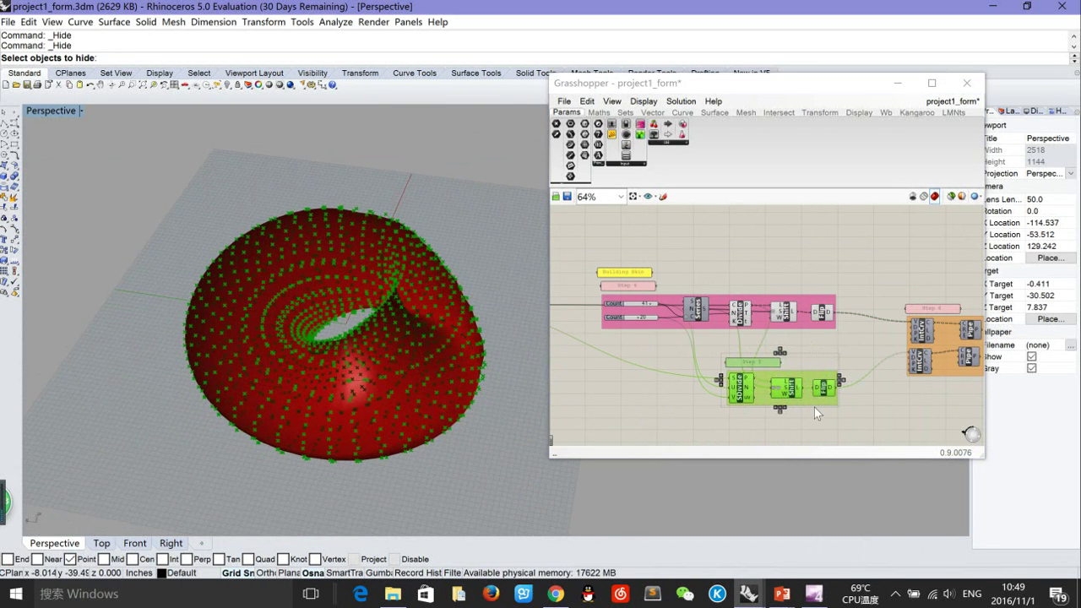
pyautogui.scroll(5, 760, 389)
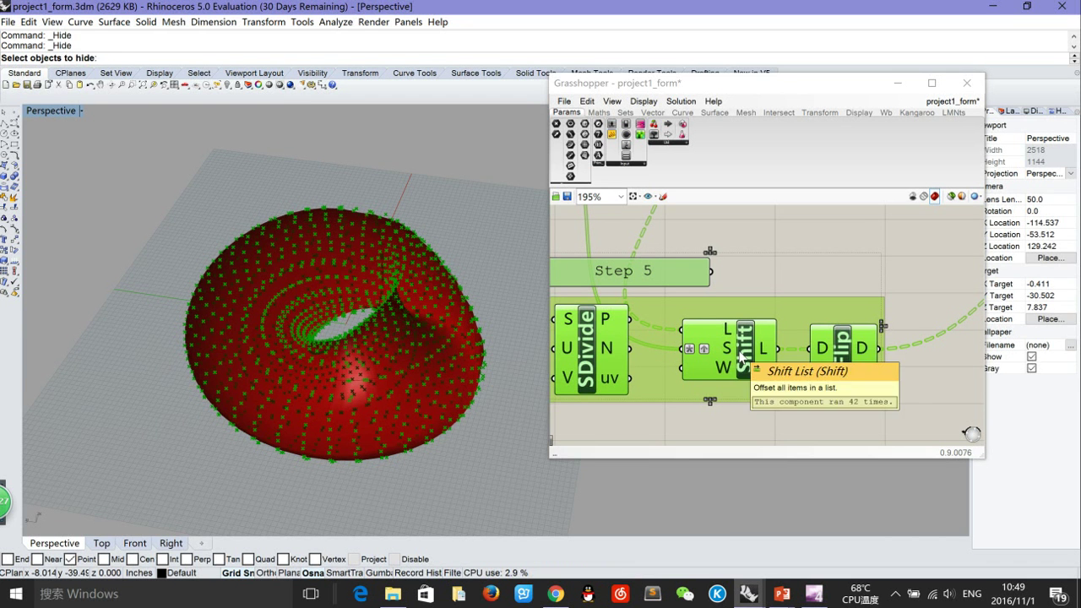
# - Inspect the Shift List S input's Expression option and close the menu unchanged
pyautogui.rightClick(727, 353)
pyautogui.moveTo(797, 469)
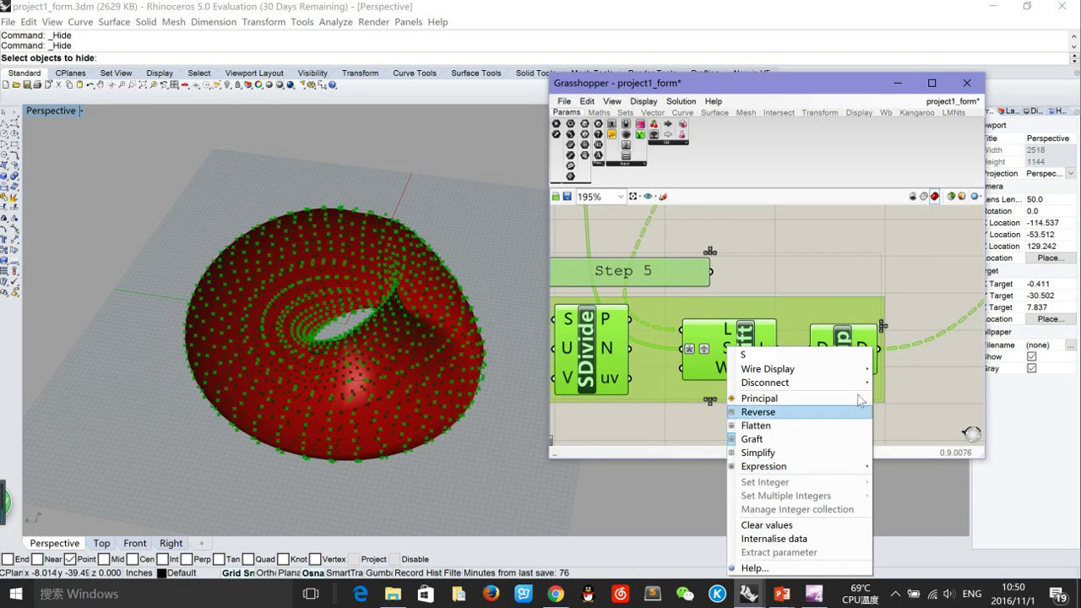
pyautogui.click(835, 355)
pyautogui.scroll(-6, 839, 353)
pyautogui.scroll(4, 842, 284)
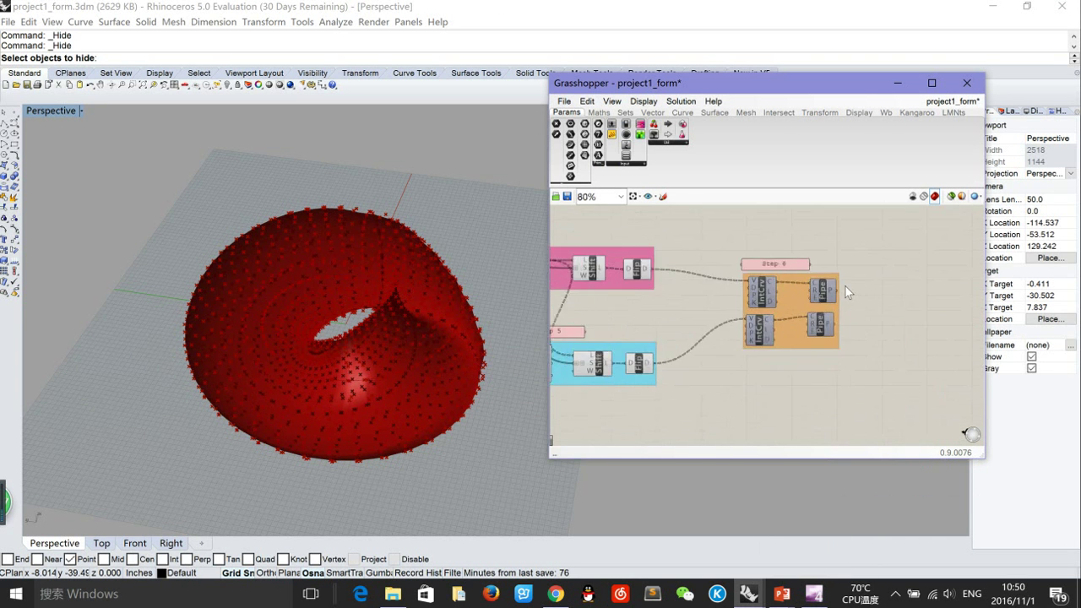
# - Turn Preview On for the Step 6 IntCrv and Pipe group and orbit the piped lattice torus
pyautogui.moveTo(862, 414); pyautogui.dragTo(674, 236)
pyautogui.rightClick(861, 248)
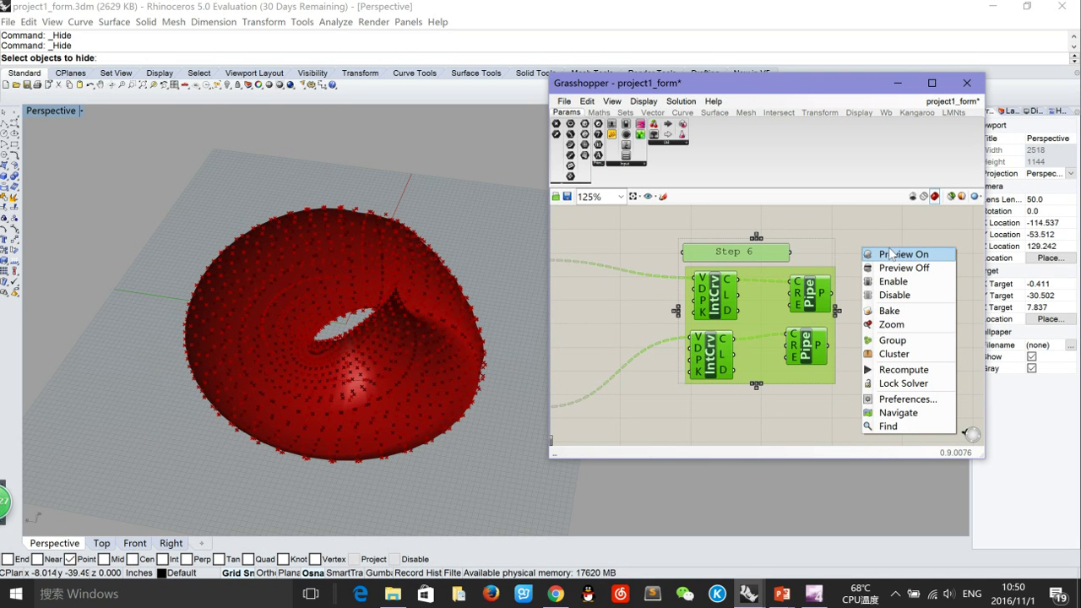
pyautogui.click(892, 256)
pyautogui.moveTo(369, 341); pyautogui.dragTo(377, 270, button='right')
pyautogui.scroll(5, 371, 449)
pyautogui.scroll(-3, 377, 269)
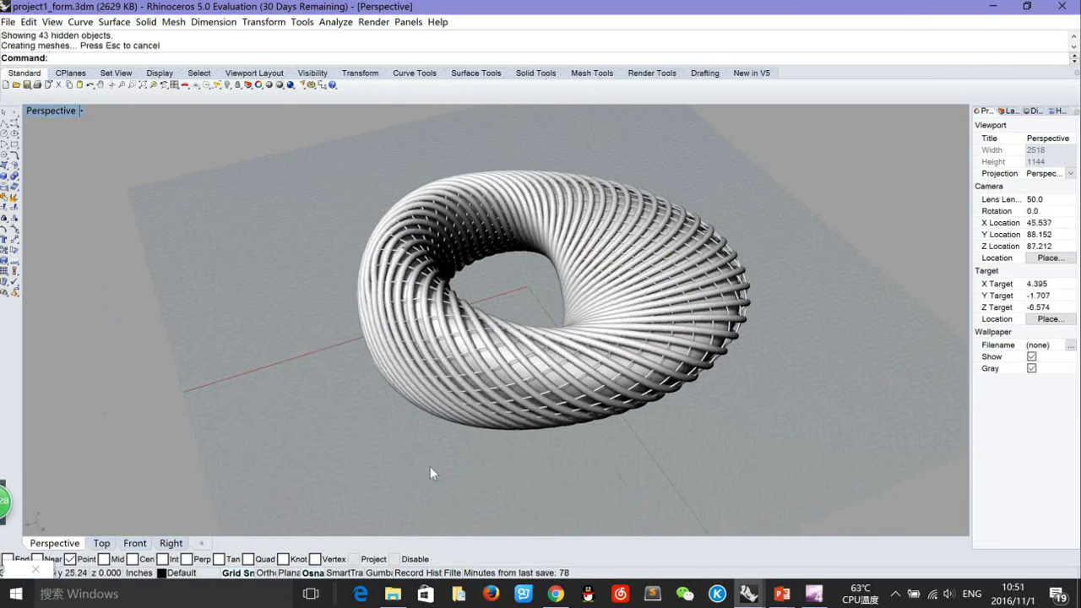
pyautogui.moveTo(429, 466); pyautogui.dragTo(475, 416, button='right')
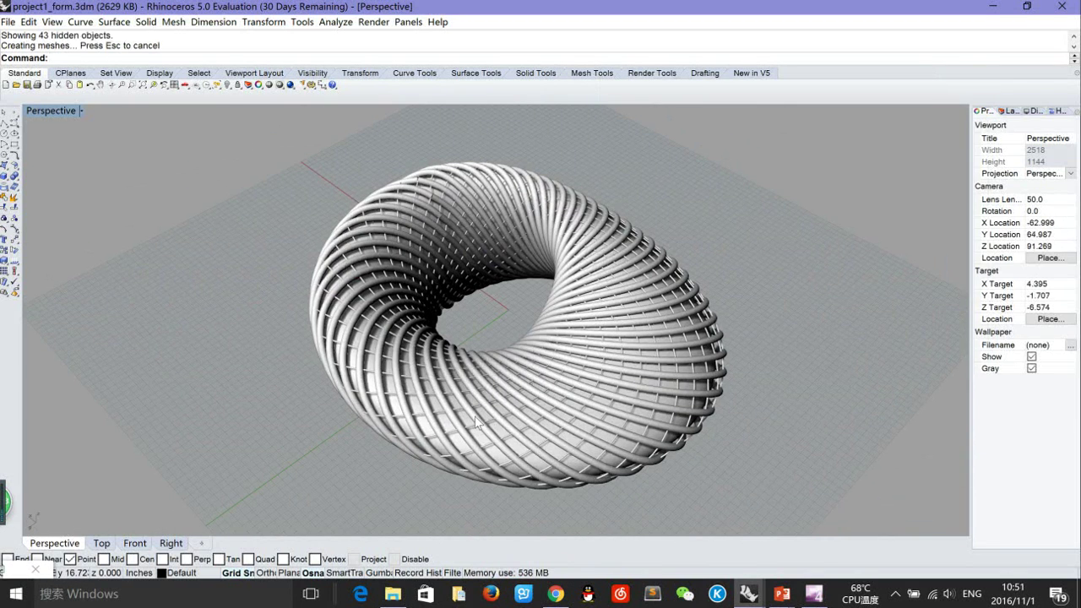
# - Select individual rib surfaces, choosing one from the Selection Menu, then clear the selection
pyautogui.click(474, 416)
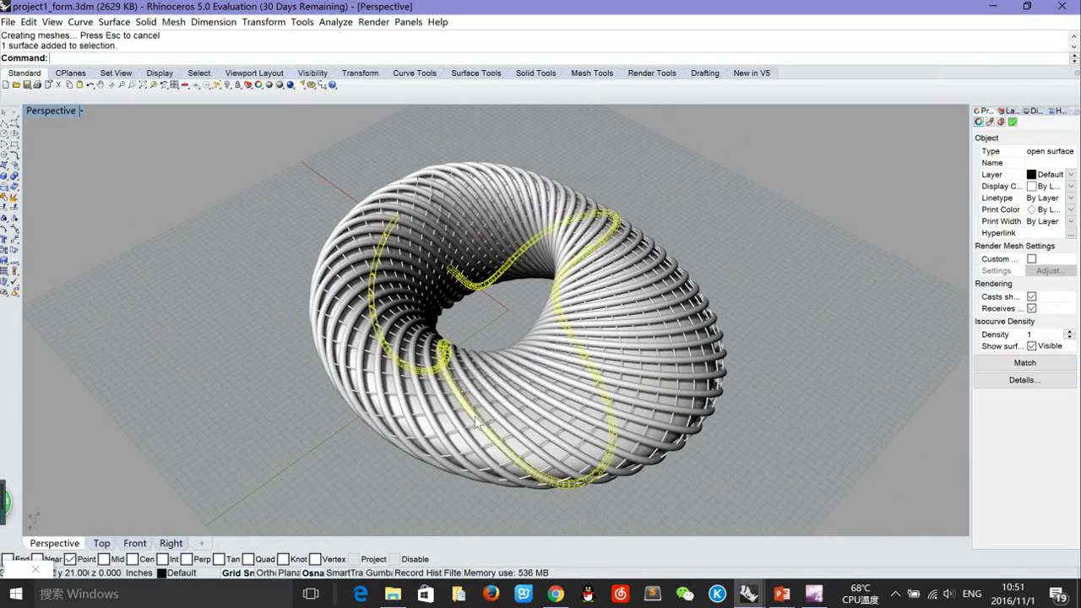
pyautogui.click(526, 431)
pyautogui.moveTo(528, 431); pyautogui.dragTo(652, 413, button='right')
pyautogui.click(648, 408)
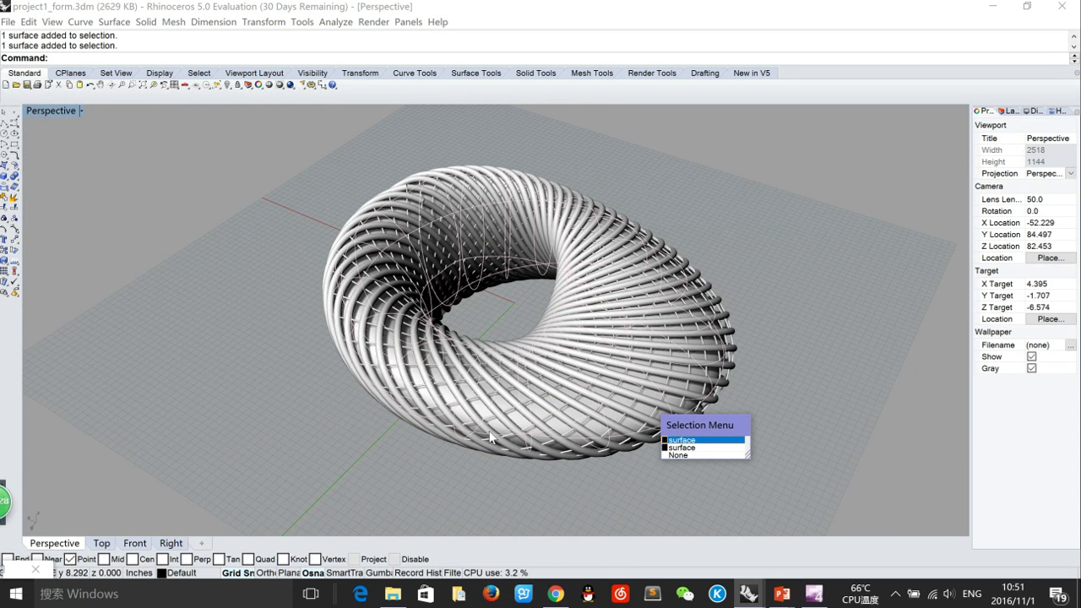
pyautogui.click(705, 439)
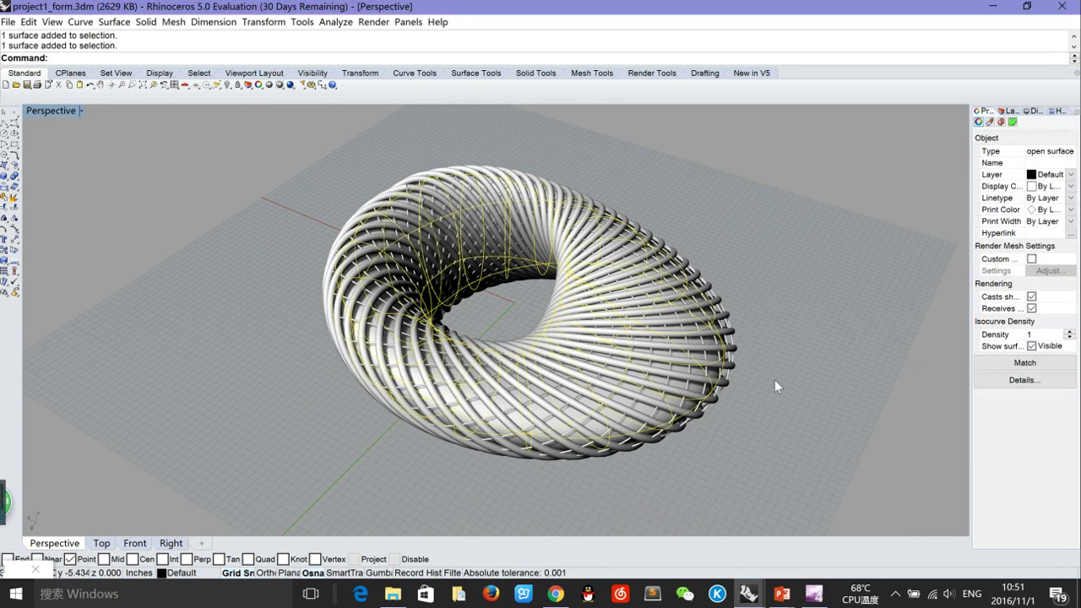
pyautogui.press('Escape')
# - Restore the Top, Perspective, Front and Right layout and orbit the Perspective view higher over the torus
pyautogui.doubleClick(50, 106)
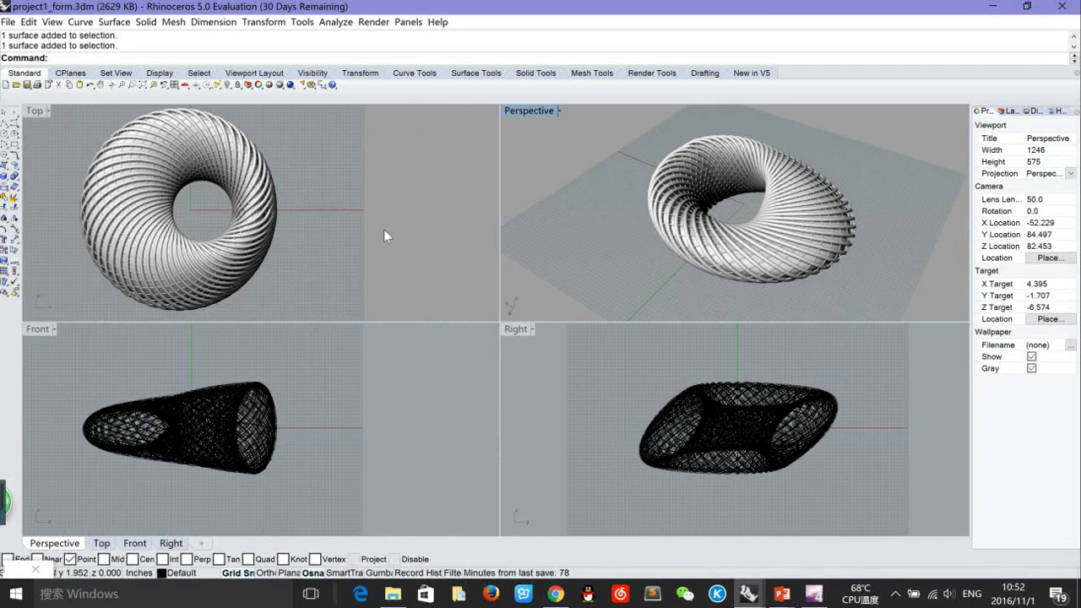
pyautogui.moveTo(675, 218); pyautogui.dragTo(770, 200, button='right')
pyautogui.scroll(5, 770, 200)
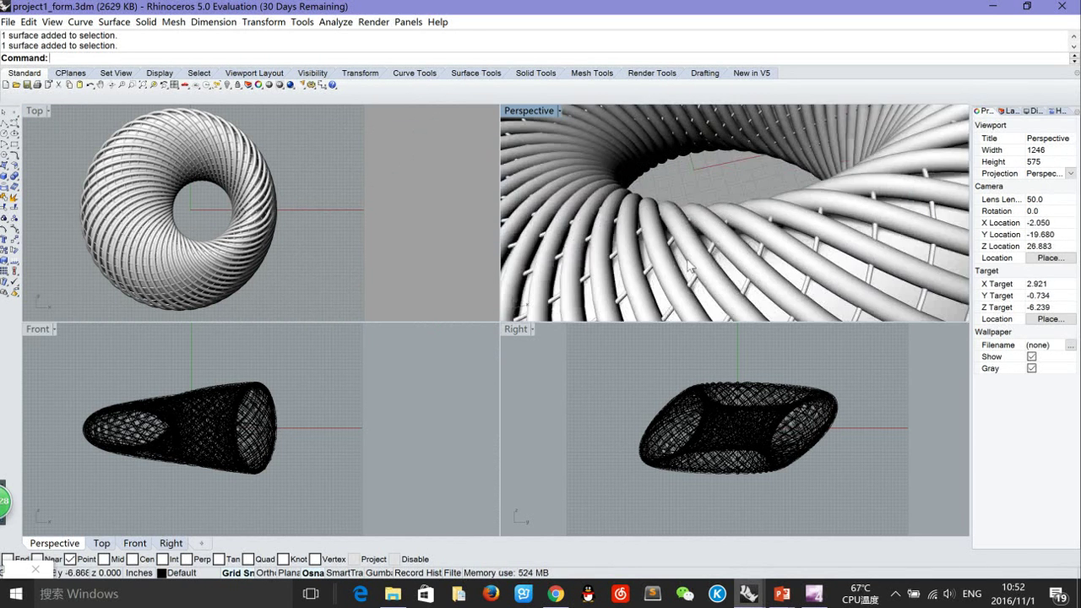
pyautogui.scroll(-2, 754, 233)
pyautogui.scroll(-4, 754, 233)
pyautogui.moveTo(754, 232); pyautogui.dragTo(868, 197, button='right')
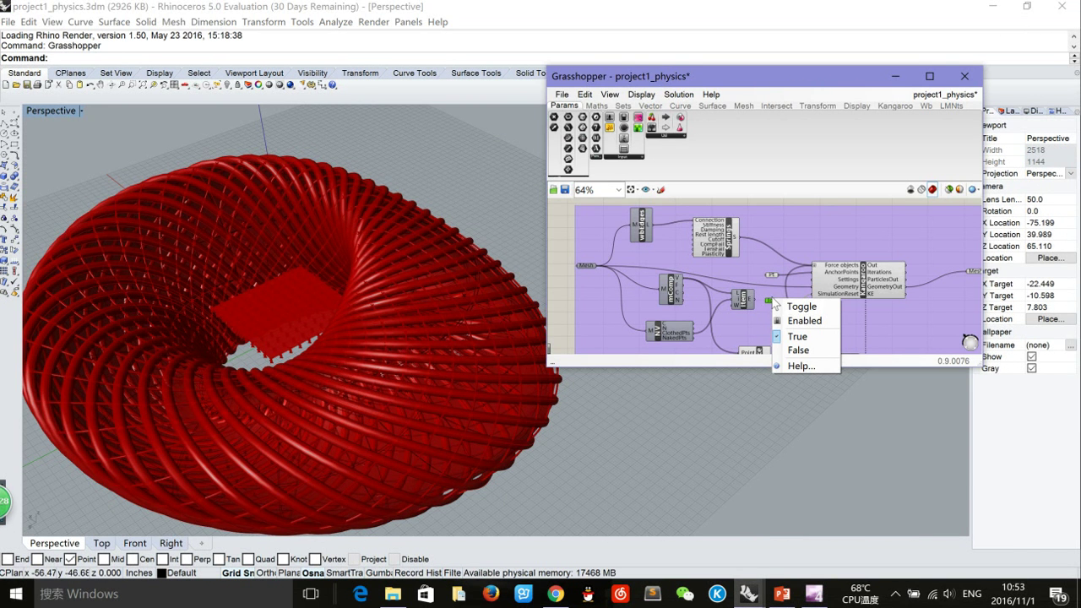
# - Set the Boolean Toggle feeding Kangaroo to False
pyautogui.click(799, 349)
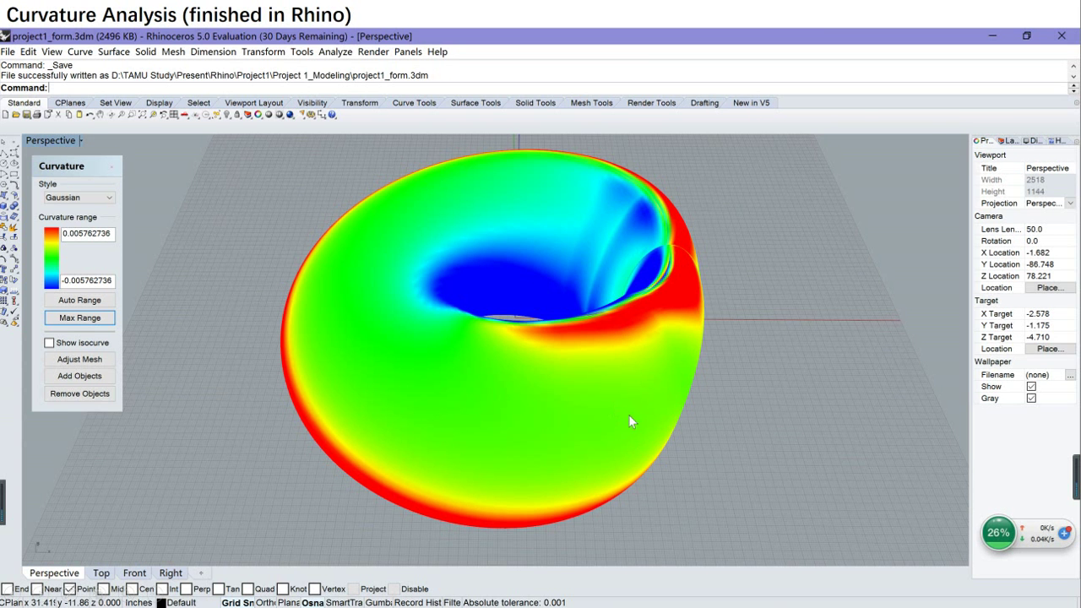
# - Exit the slide show and switch to the project1_analyses.3dm Rhino window
pyautogui.press('Escape')
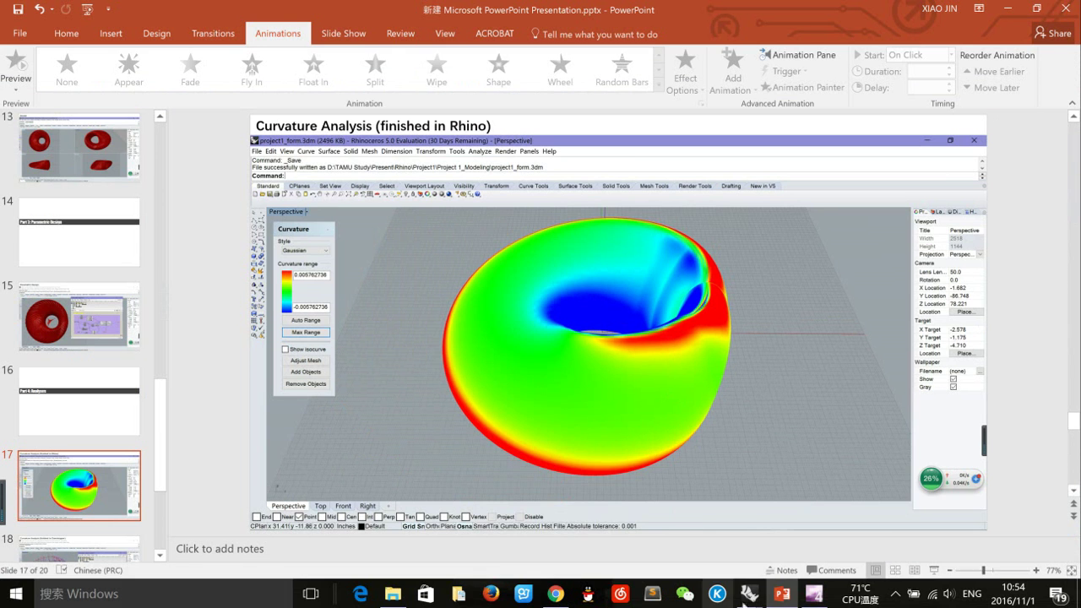
pyautogui.moveTo(748, 593)
pyautogui.click(907, 543)
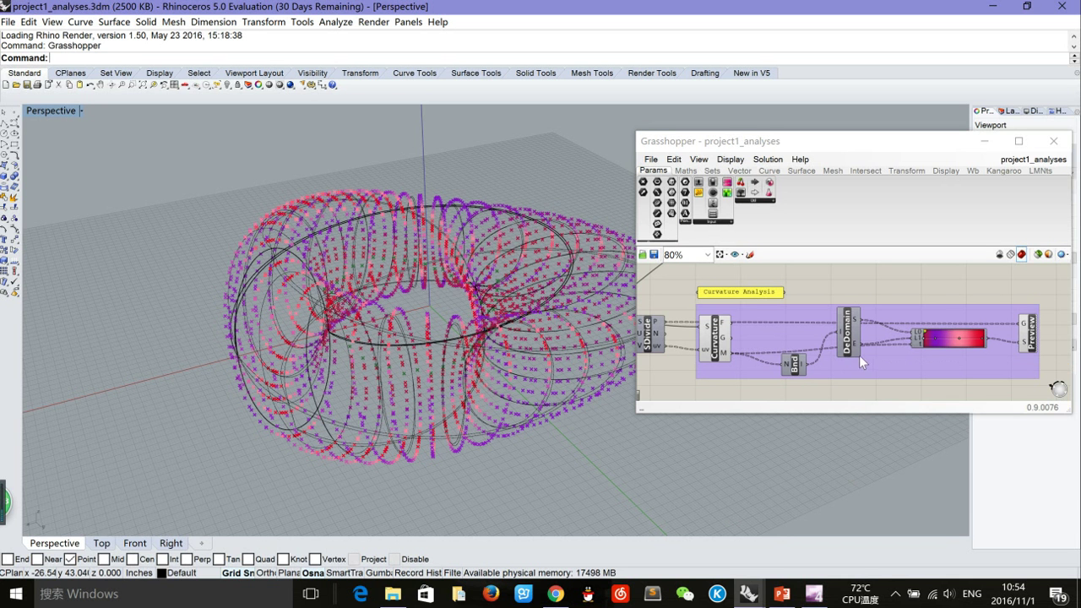
pyautogui.moveTo(313, 285); pyautogui.dragTo(422, 306, button='right')
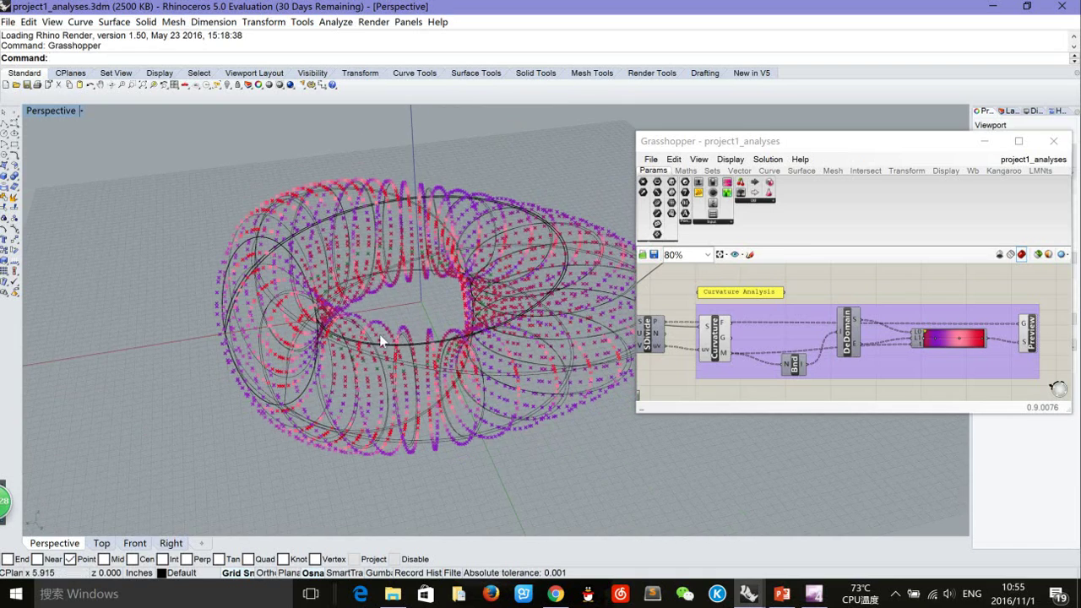
pyautogui.moveTo(350, 343); pyautogui.dragTo(363, 350, button='right')
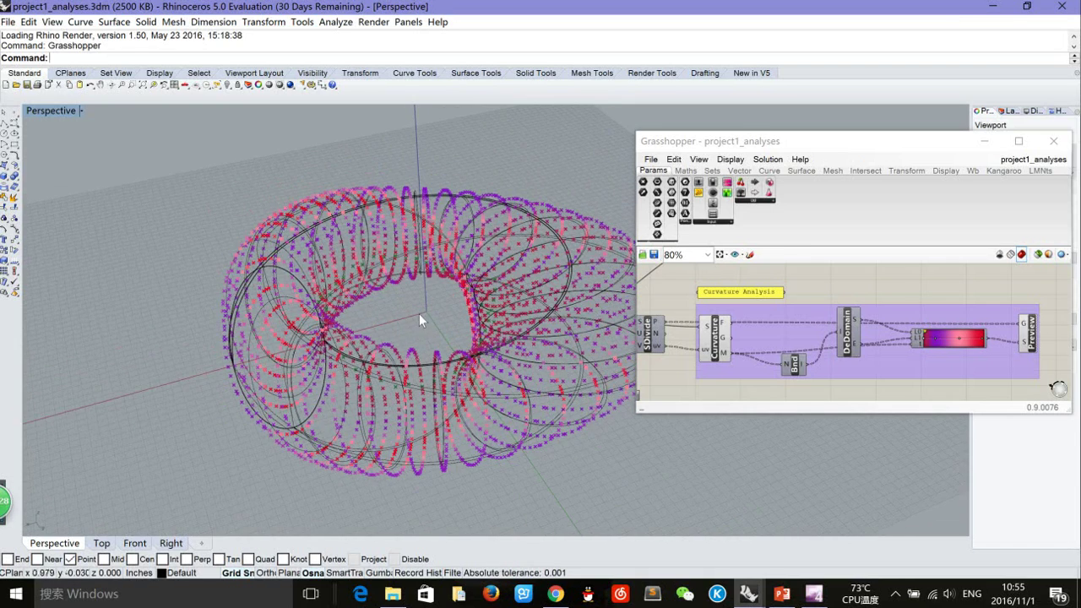